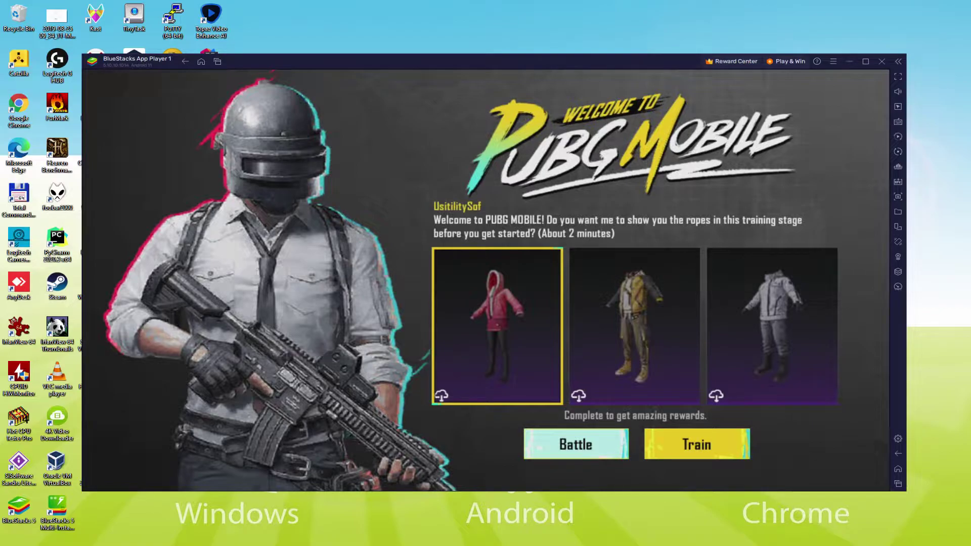
- Choose the yellow-jacket outfit as the training reward, start the training stage and continue past the lesson overview
{"action": "left_click", "coordinate": [650, 291]}
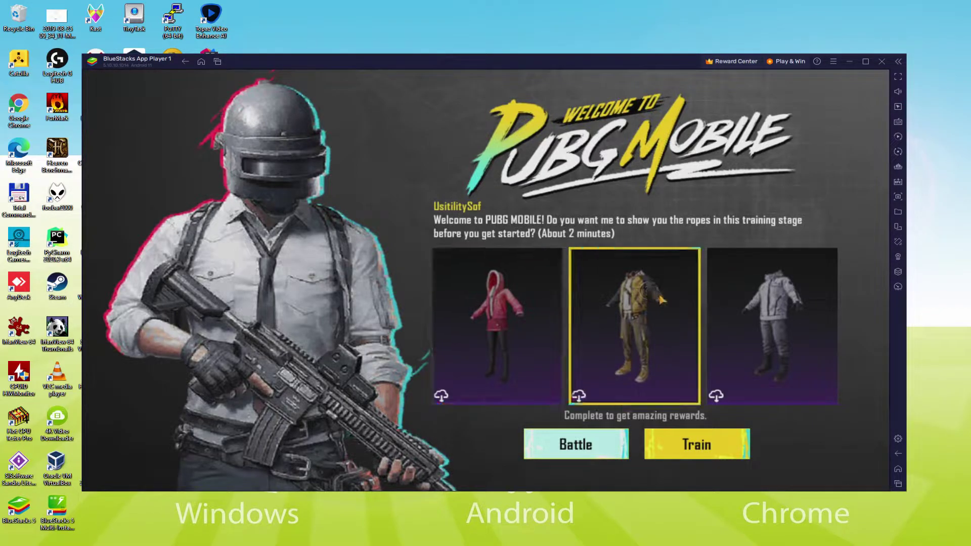
{"action": "left_click", "coordinate": [777, 303]}
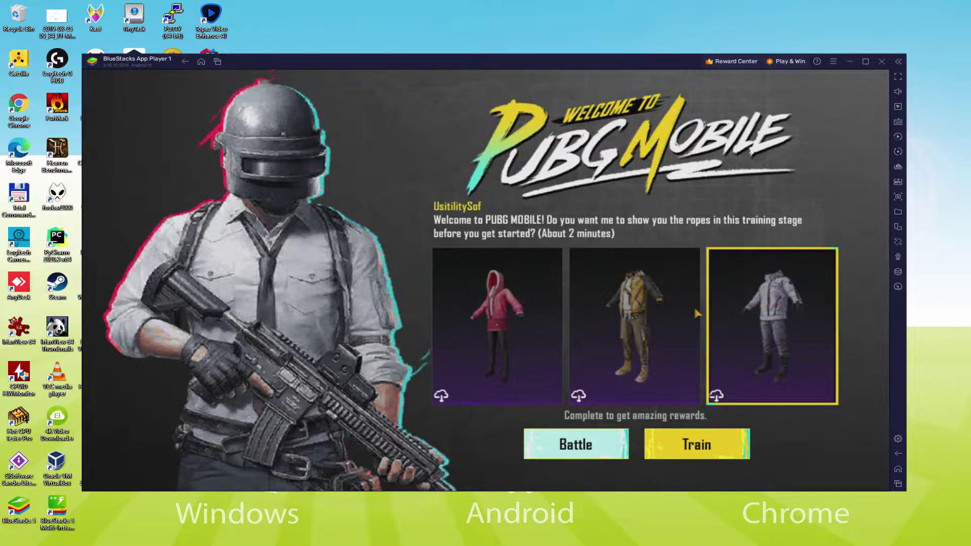
{"action": "left_click", "coordinate": [638, 319]}
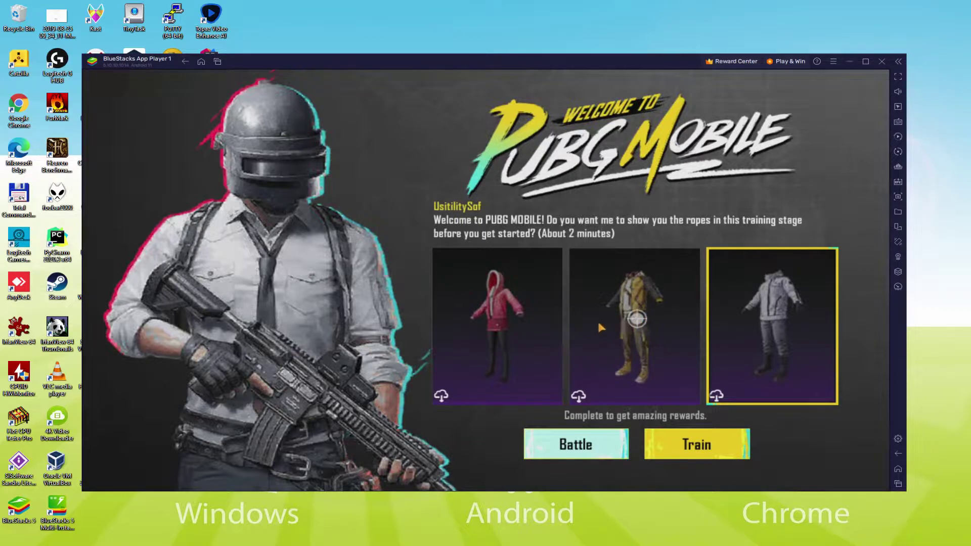
{"action": "left_click", "coordinate": [677, 441]}
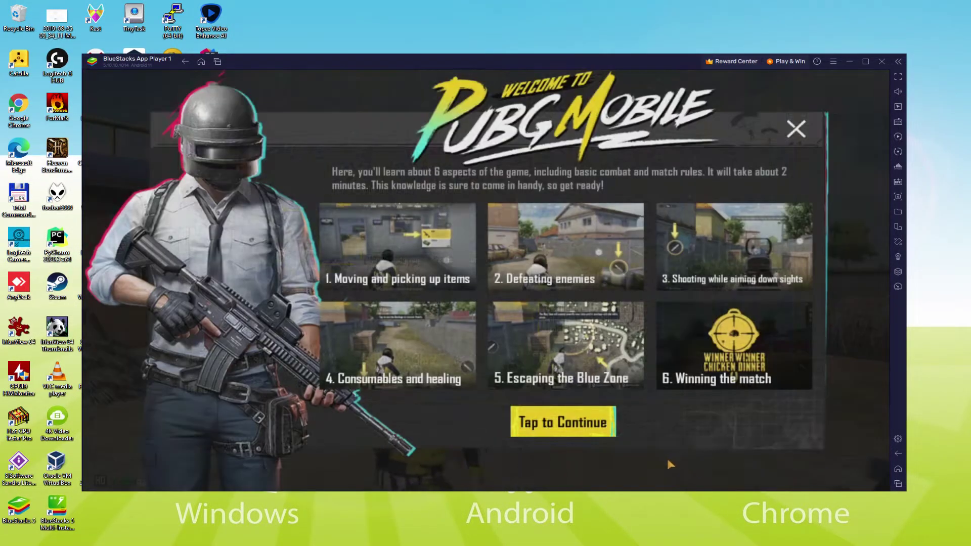
{"action": "left_click", "coordinate": [588, 433]}
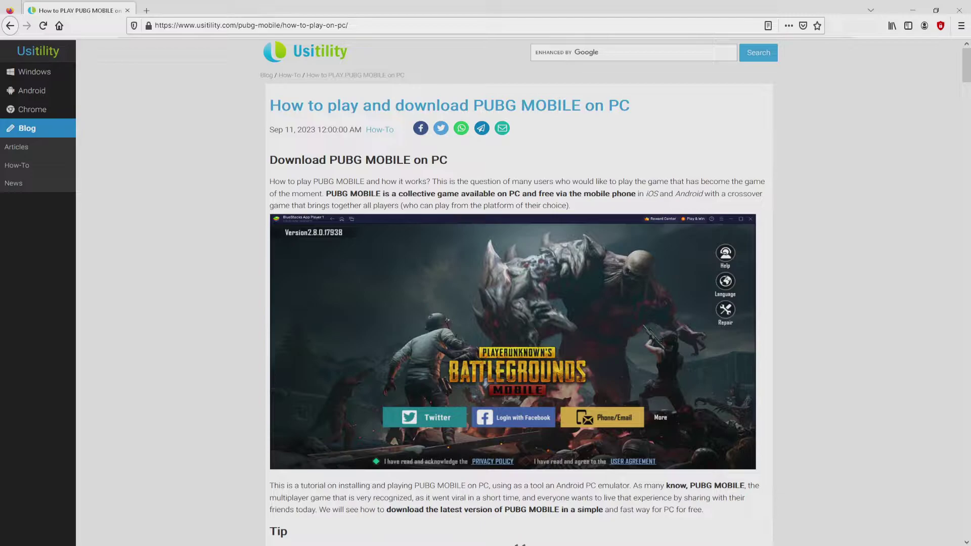
- Follow the article's game download link to the BlueStacks page and start the download for playing PUBG MOBILE on PC
{"action": "scroll", "coordinate": [516, 304], "scroll_direction": "down", "scroll_amount": 4}
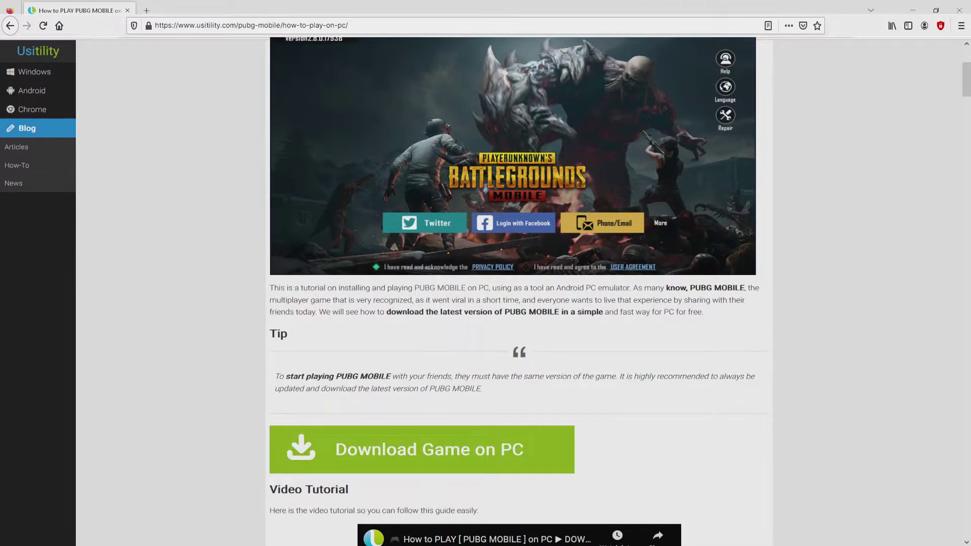
{"action": "left_click", "coordinate": [415, 445]}
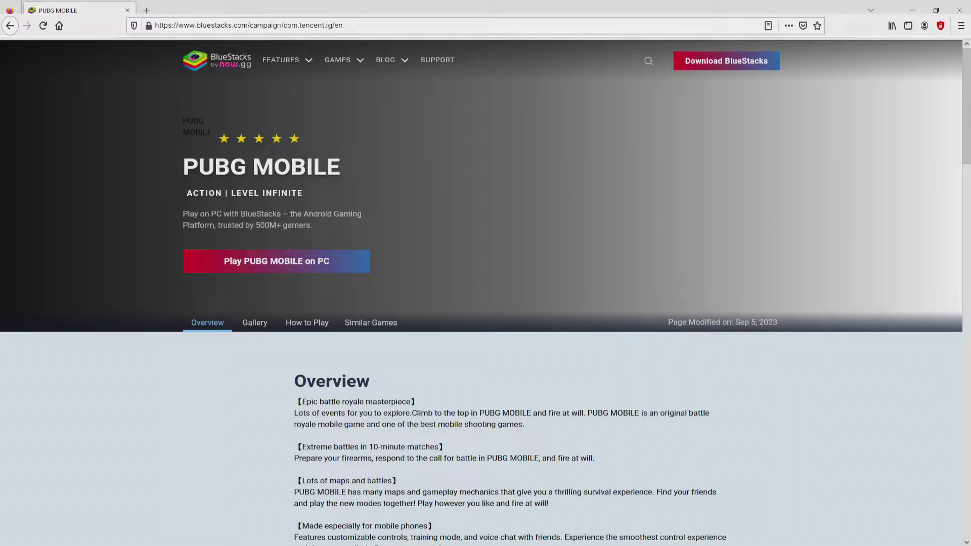
{"action": "scroll", "coordinate": [486, 294], "scroll_direction": "down", "scroll_amount": 15}
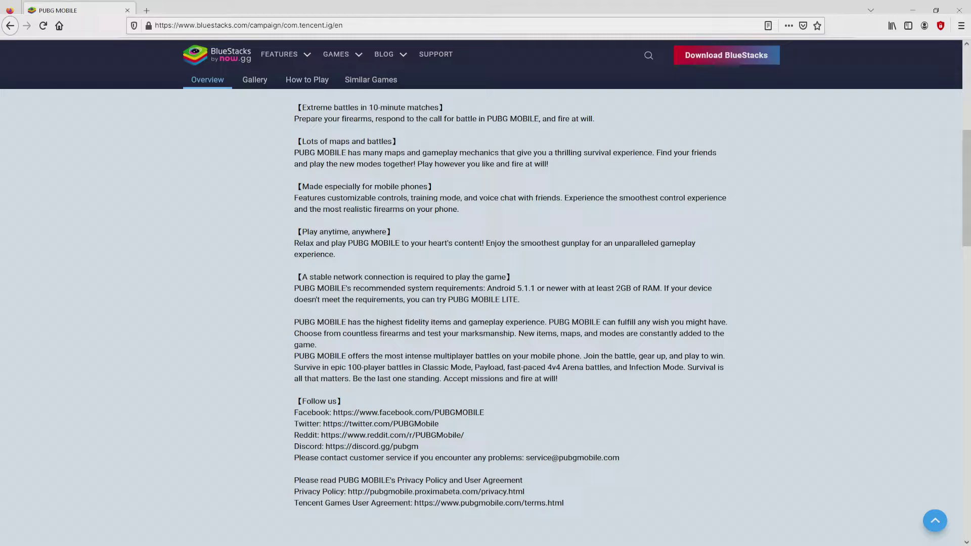
{"action": "scroll", "coordinate": [723, 346], "scroll_direction": "up", "scroll_amount": 6}
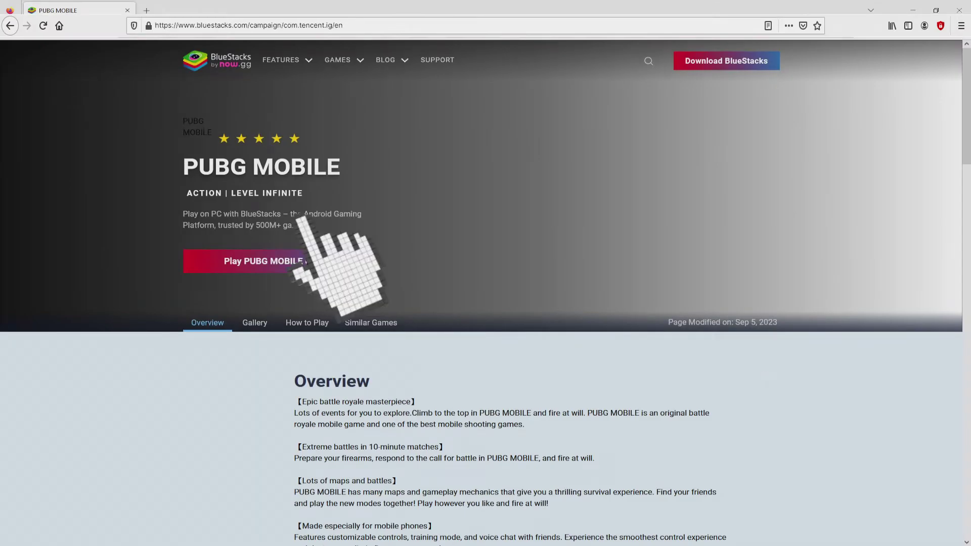
{"action": "left_click", "coordinate": [307, 257]}
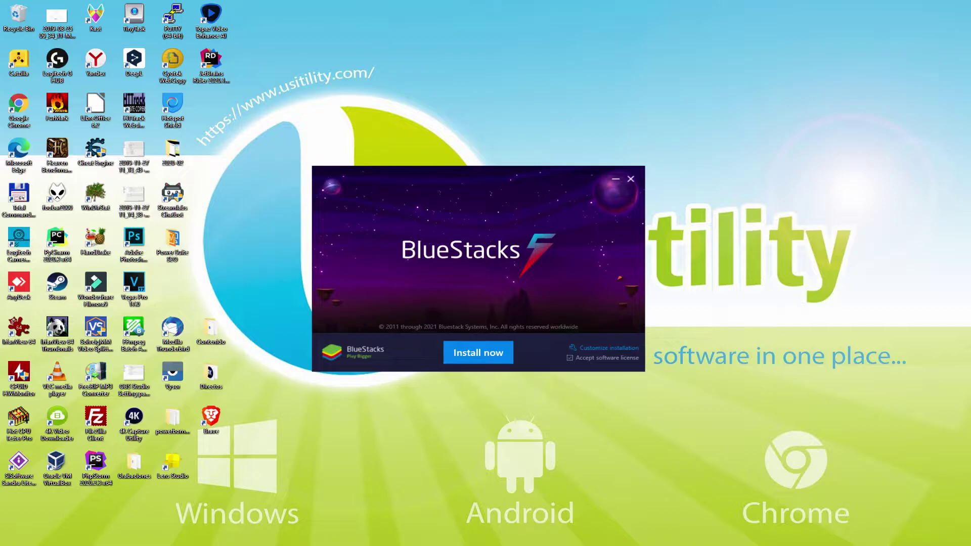
- Check the data path in the BlueStacks installer's custom options, then return and install with the default settings
{"action": "left_click", "coordinate": [590, 348]}
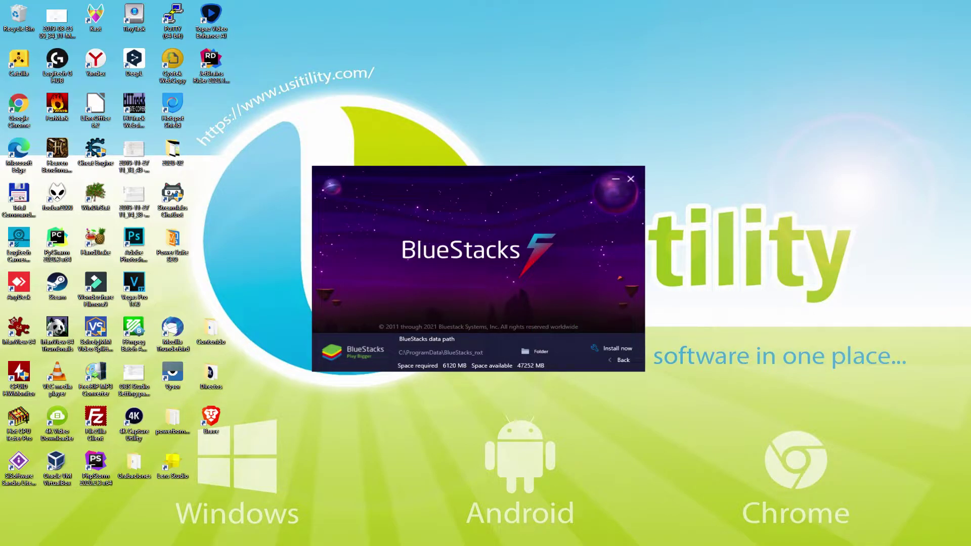
{"action": "left_click", "coordinate": [621, 360]}
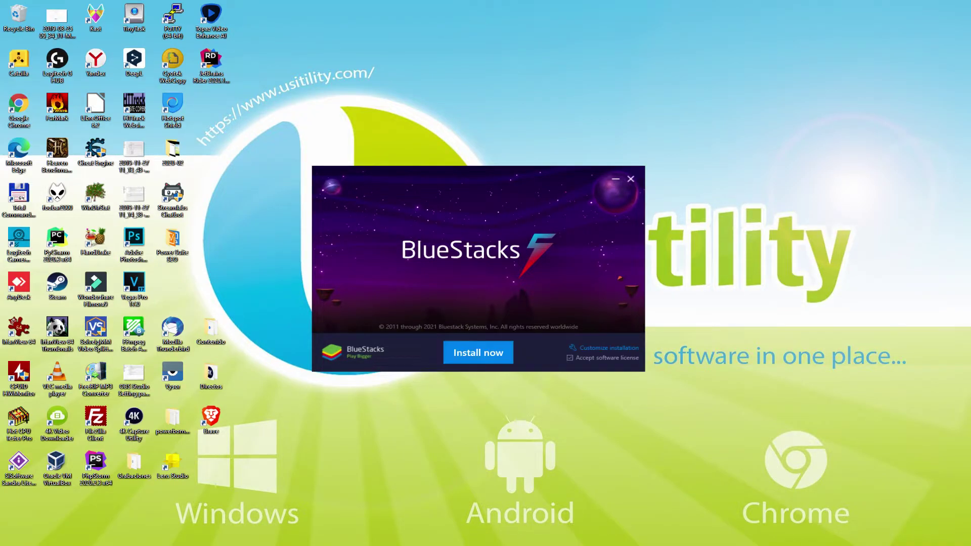
{"action": "left_click", "coordinate": [478, 353]}
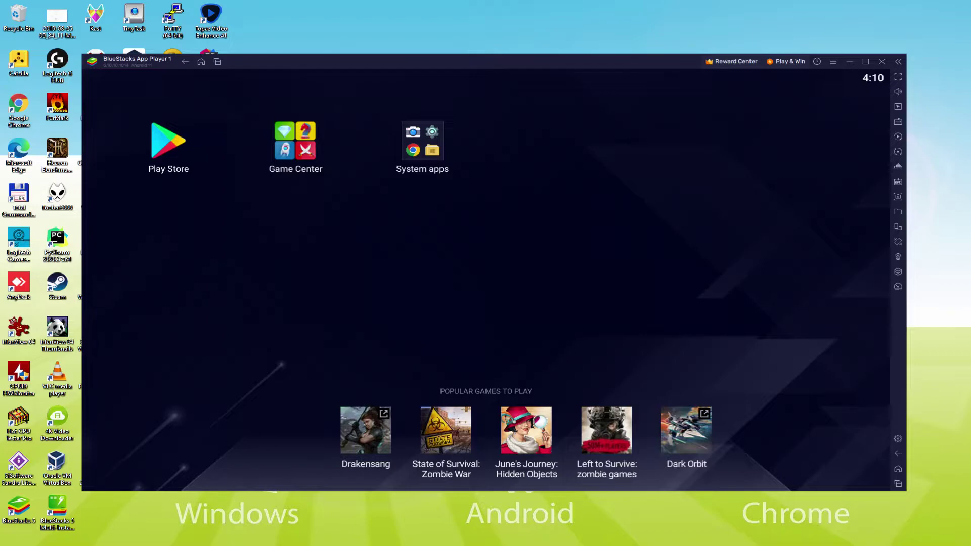
- Sign in to the Play Store, agreeing to Google's terms and accepting Google Services with Google Drive backup turned off
{"action": "left_click", "coordinate": [169, 141]}
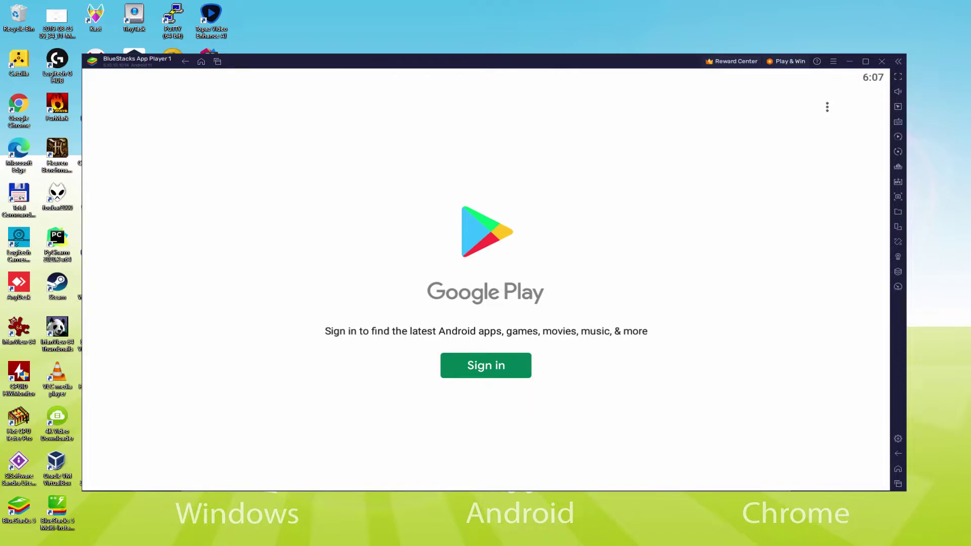
{"action": "left_click", "coordinate": [488, 362]}
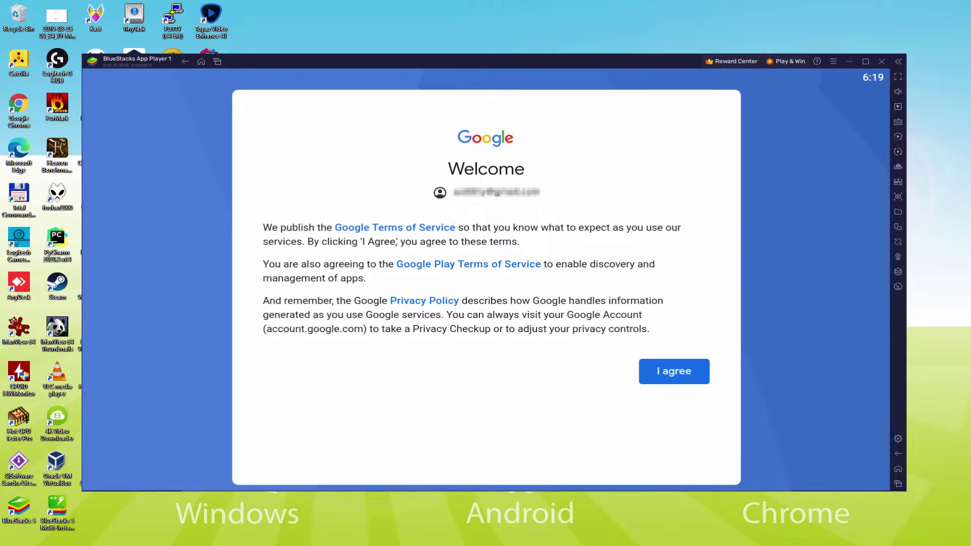
{"action": "left_click", "coordinate": [673, 375]}
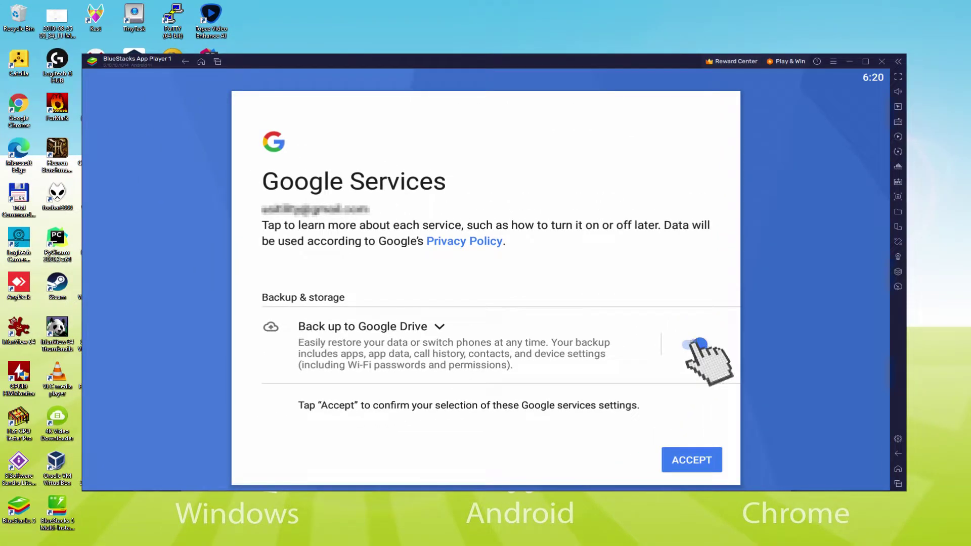
{"action": "left_click", "coordinate": [569, 296]}
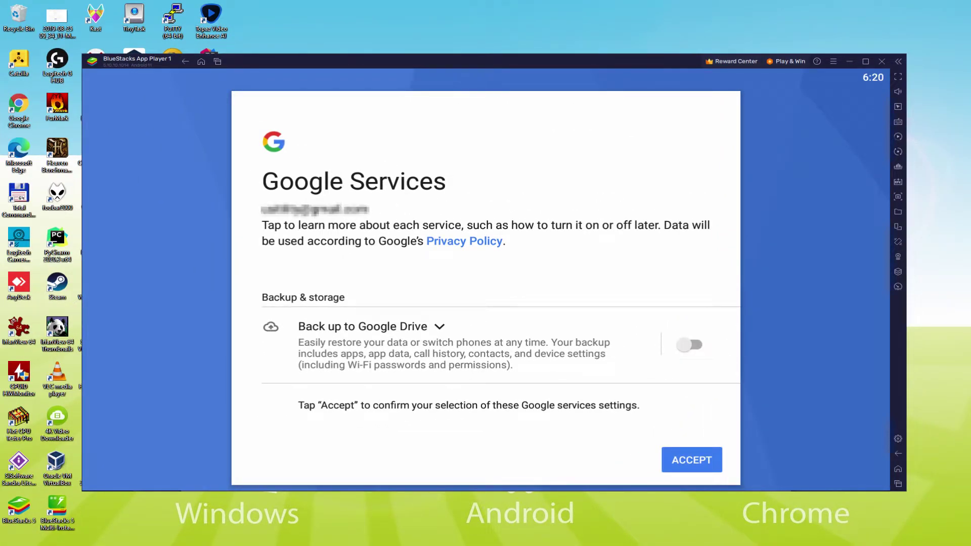
{"action": "left_click", "coordinate": [692, 460]}
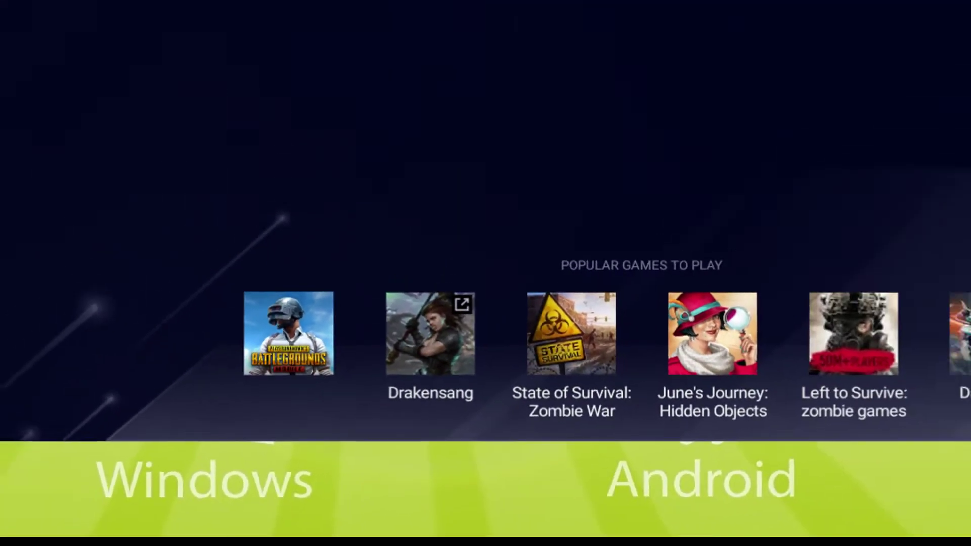
- Open the PUBG MOBILE store page from the popular games on the home screen and install the game
{"action": "left_click", "coordinate": [280, 418]}
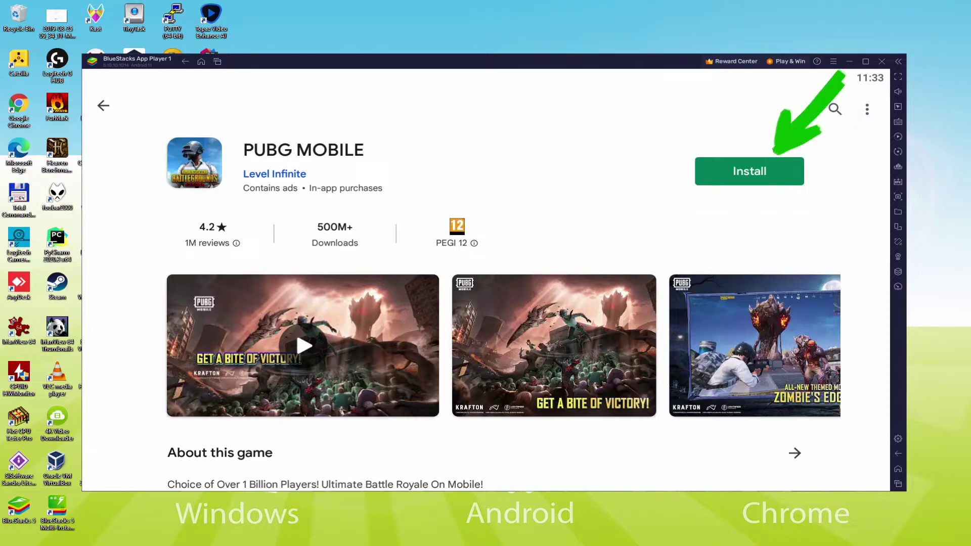
{"action": "left_click", "coordinate": [774, 171]}
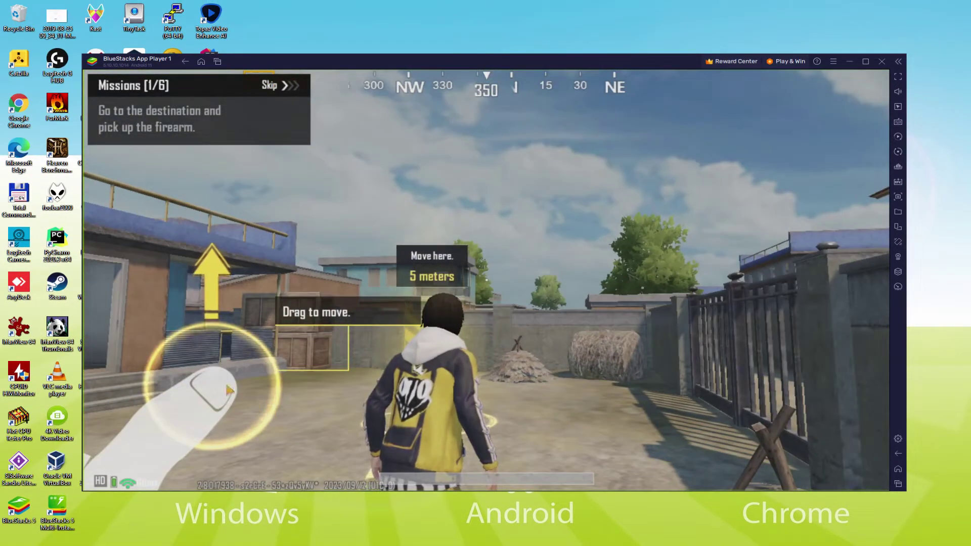
- Steer the character through the yard and into the house to the marked firearm location of training mission 1
{"action": "key", "text": "w"}
{"action": "key", "text": "s"}
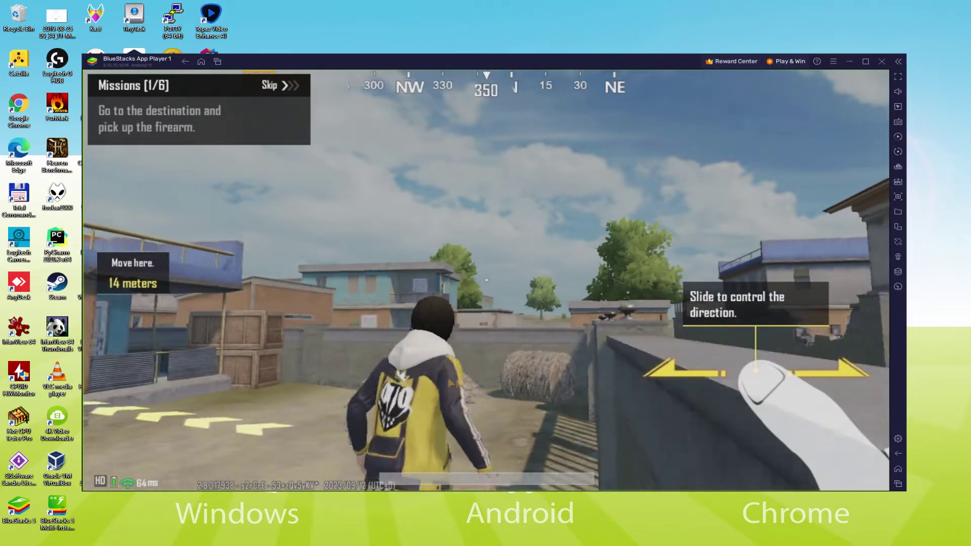
{"action": "mouse_move", "coordinate": [452, 379]}
{"action": "left_mouse_down"}
{"action": "mouse_move", "coordinate": [299, 348]}
{"action": "mouse_move", "coordinate": [808, 371]}
{"action": "mouse_move", "coordinate": [606, 373]}
{"action": "mouse_move", "coordinate": [652, 368]}
{"action": "left_mouse_up"}
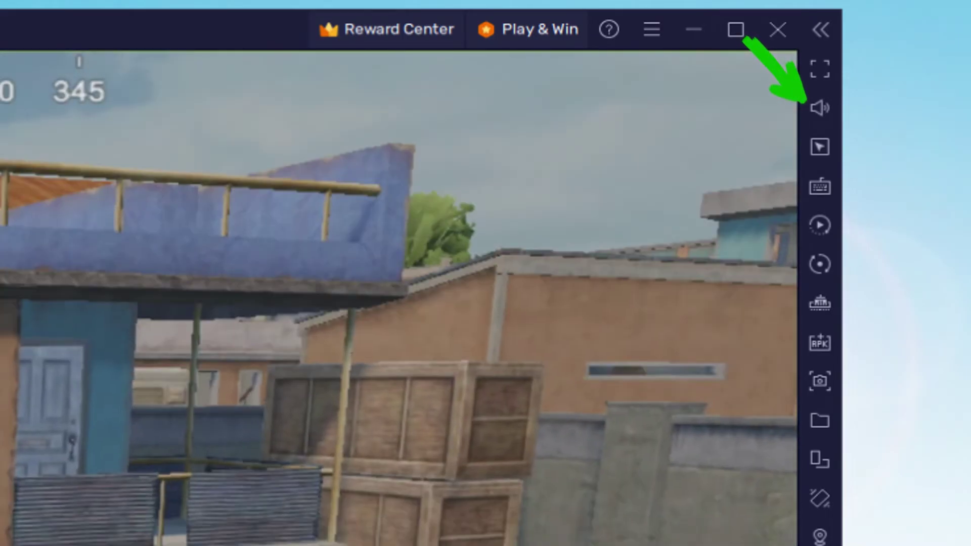
{"action": "key", "text": "w"}
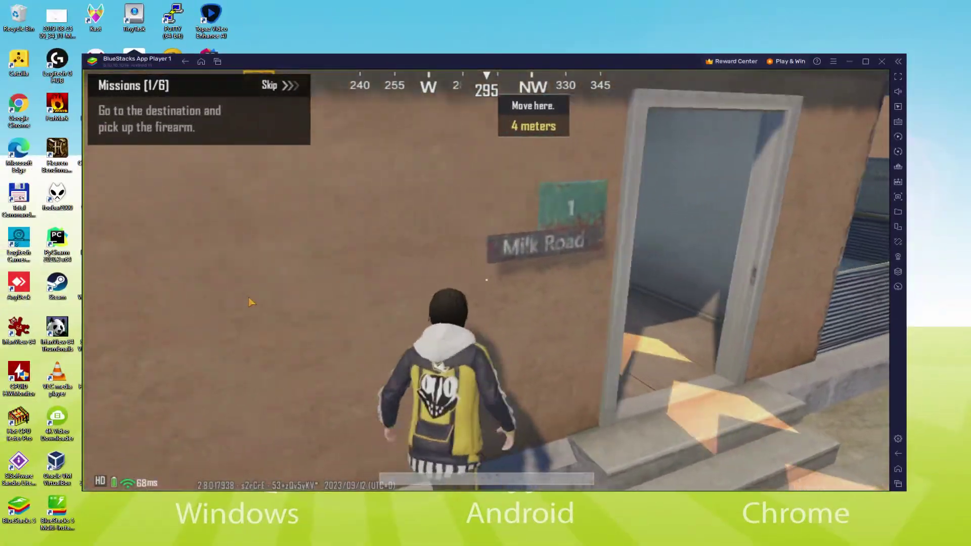
{"action": "key", "text": "w"}
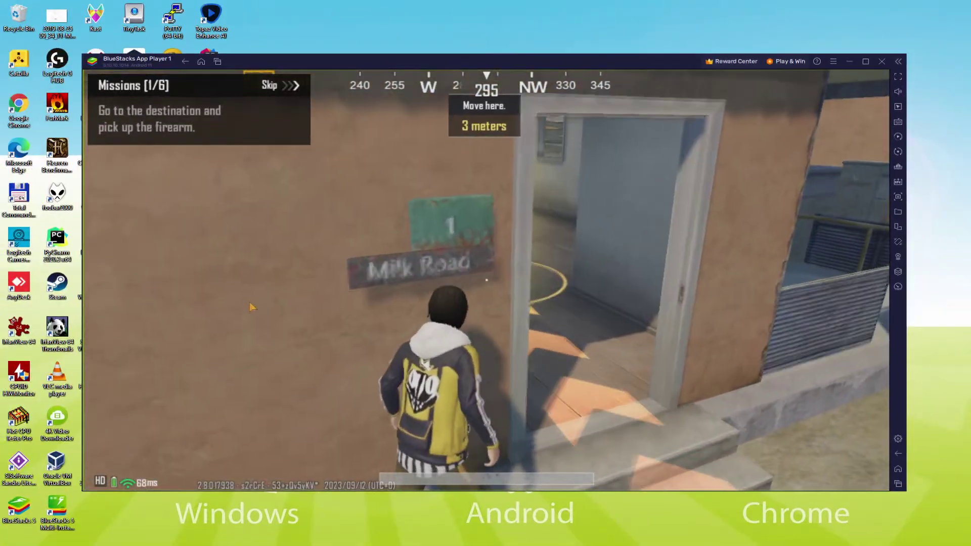
{"action": "key", "text": "w"}
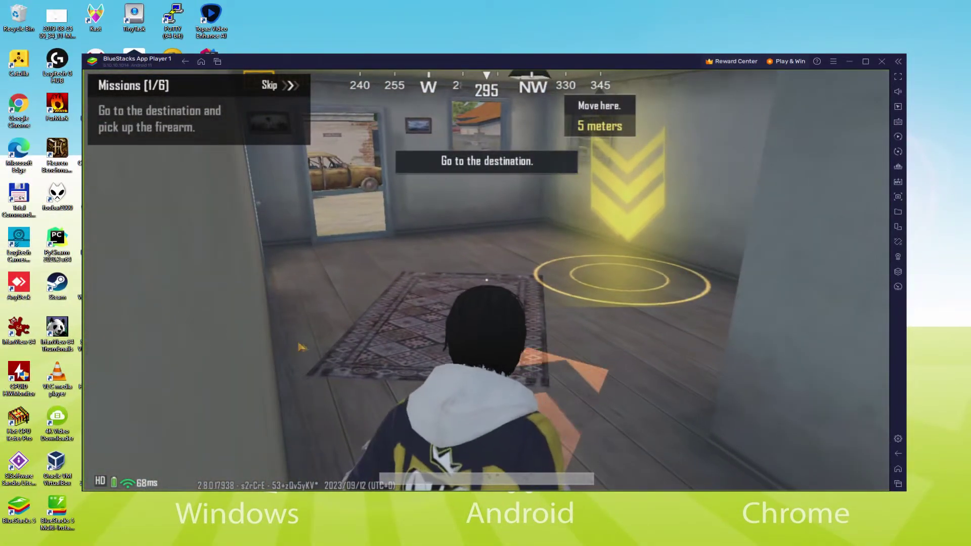
{"action": "key", "text": "w"}
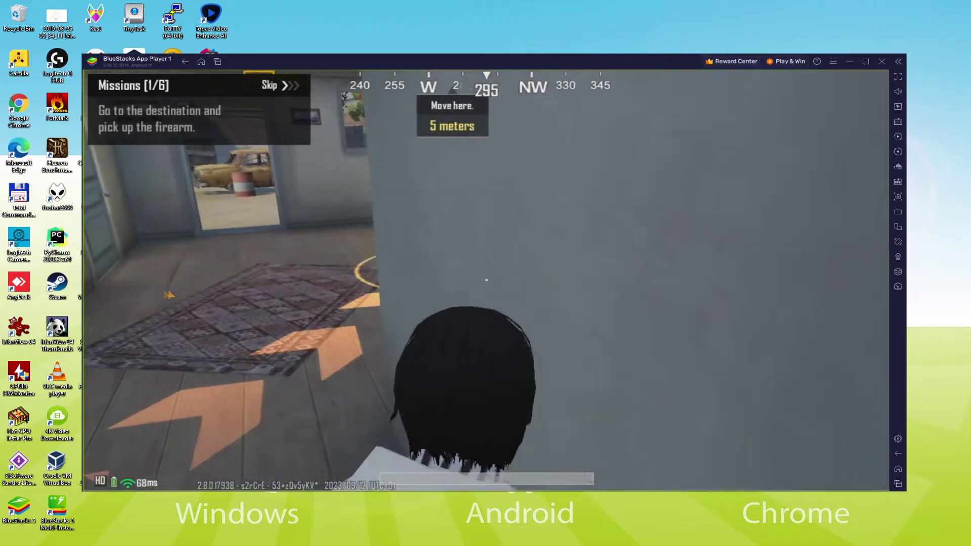
{"action": "key", "text": "w"}
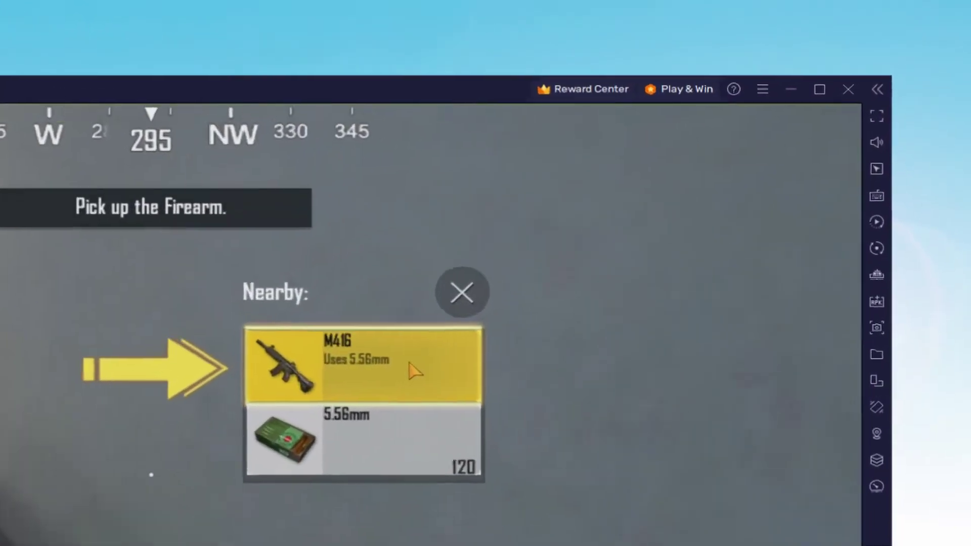
- Pick up the M416 and the 5.56mm ammunition, and move out of the house into the yard
{"action": "left_click", "coordinate": [633, 216]}
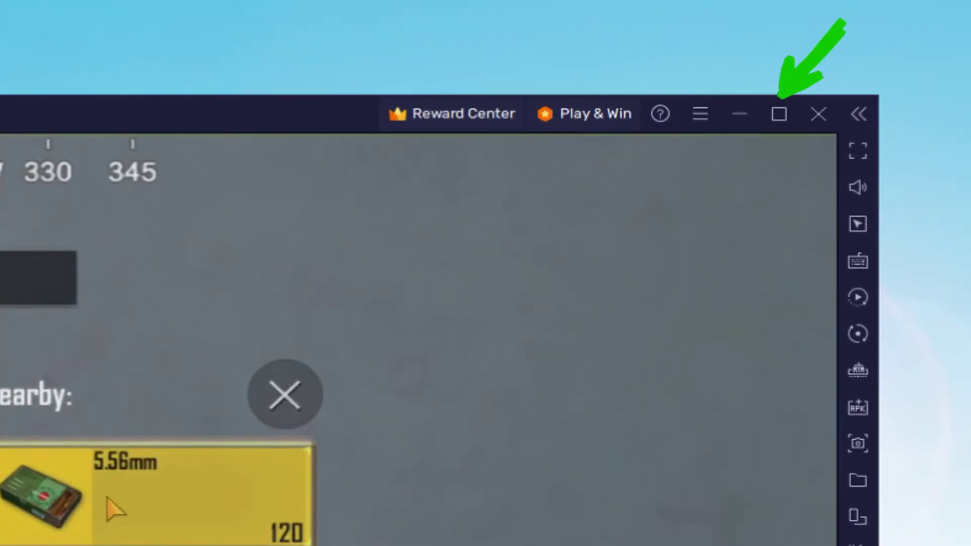
{"action": "left_click", "coordinate": [590, 218]}
{"action": "key", "text": "a"}
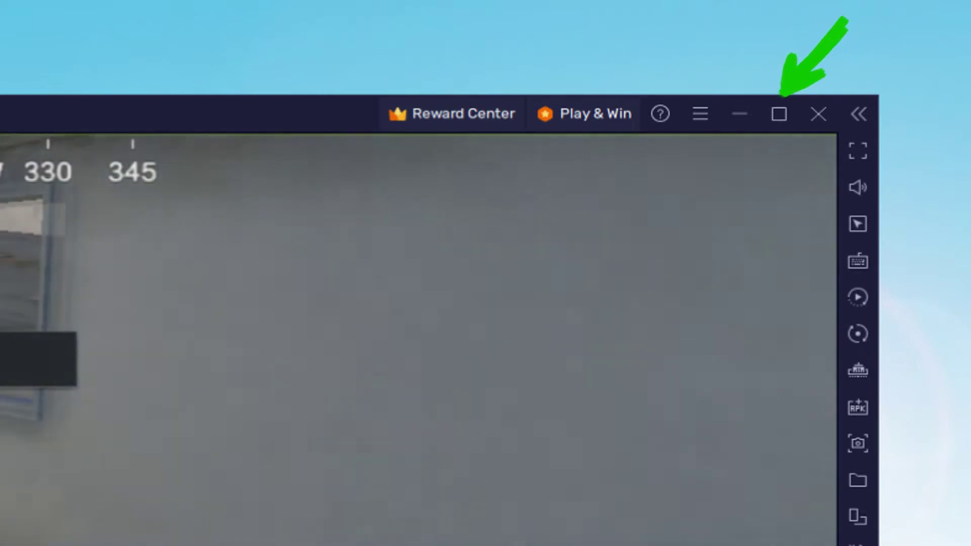
{"action": "key", "text": "w"}
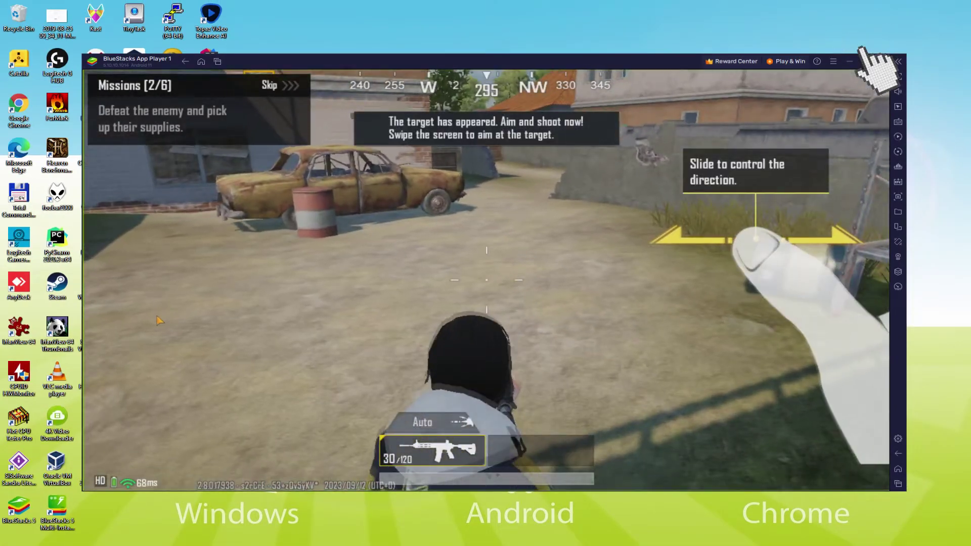
- Maximize the emulator window, and aim the rifle at the enemy beyond the wrecked car and shoot
{"action": "left_click", "coordinate": [792, 106]}
{"action": "left_click_drag", "start_coordinate": [766, 235], "coordinate": [800, 198]}
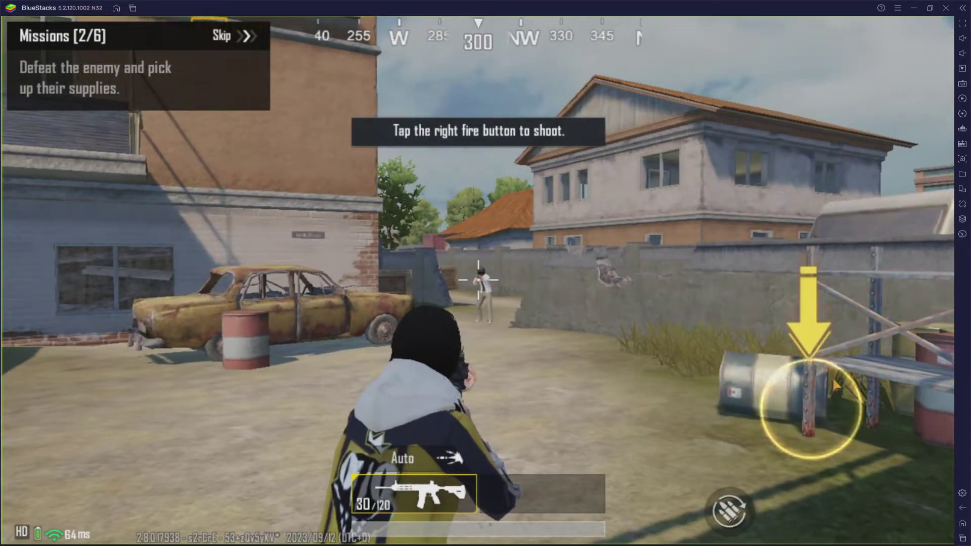
{"action": "left_click", "coordinate": [829, 405]}
{"action": "left_click", "coordinate": [828, 404]}
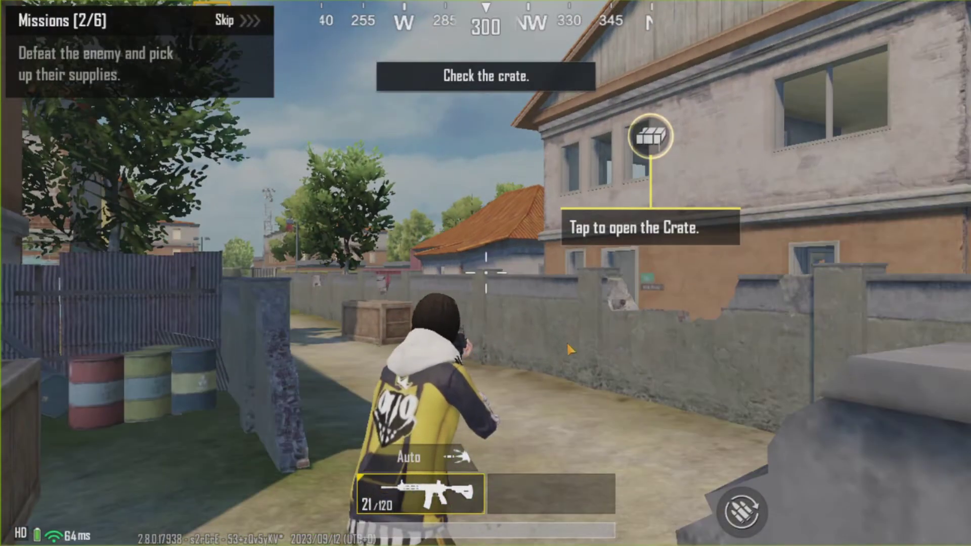
- Loot the Red Dot Sight from the defeated enemy's crate and walk to the marked destination of mission 3
{"action": "left_click", "coordinate": [651, 135]}
{"action": "left_click", "coordinate": [308, 311]}
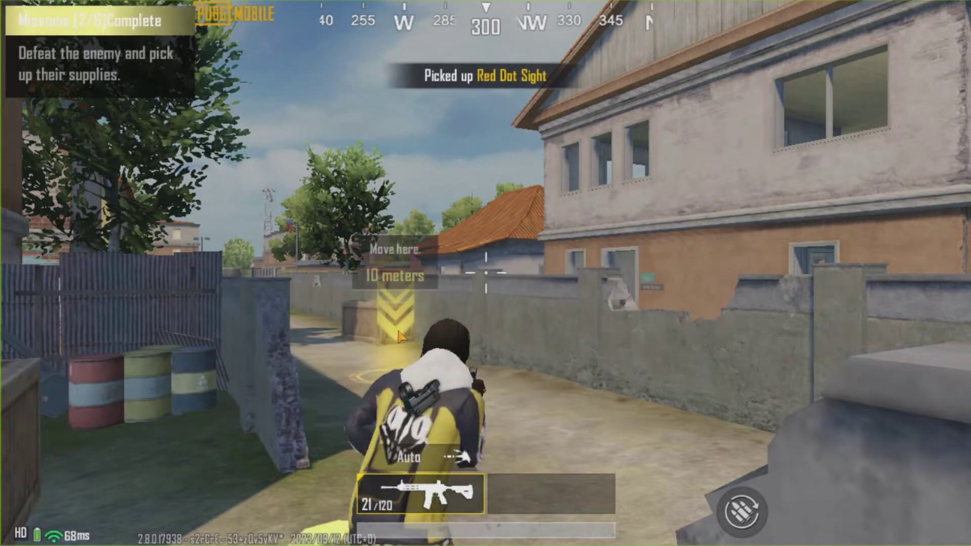
{"action": "key", "text": "a"}
{"action": "key", "text": "w"}
{"action": "key", "text": "d"}
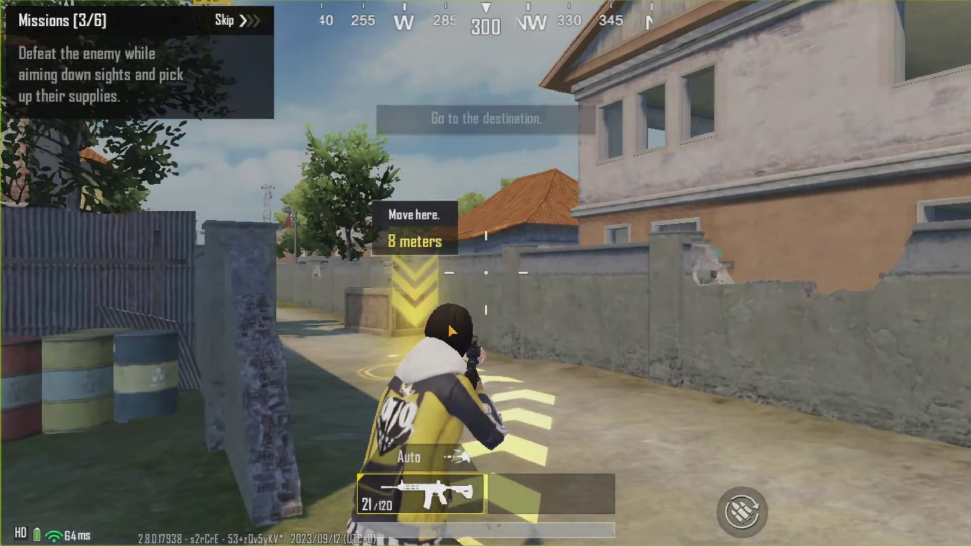
{"action": "key", "text": "a"}
{"action": "key", "text": "w"}
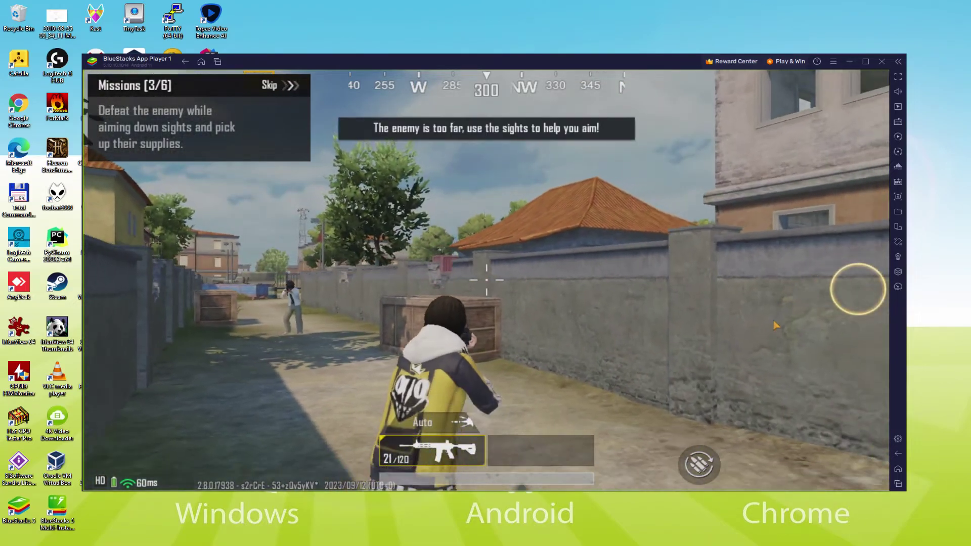
- Aim through the Red Dot Sight at the distant enemy of mission 3, shoot them down, and stop aiming down the sights
{"action": "left_click", "coordinate": [827, 293]}
{"action": "mouse_move", "coordinate": [825, 290]}
{"action": "left_mouse_down"}
{"action": "mouse_move", "coordinate": [789, 287]}
{"action": "mouse_move", "coordinate": [808, 284]}
{"action": "left_mouse_up"}
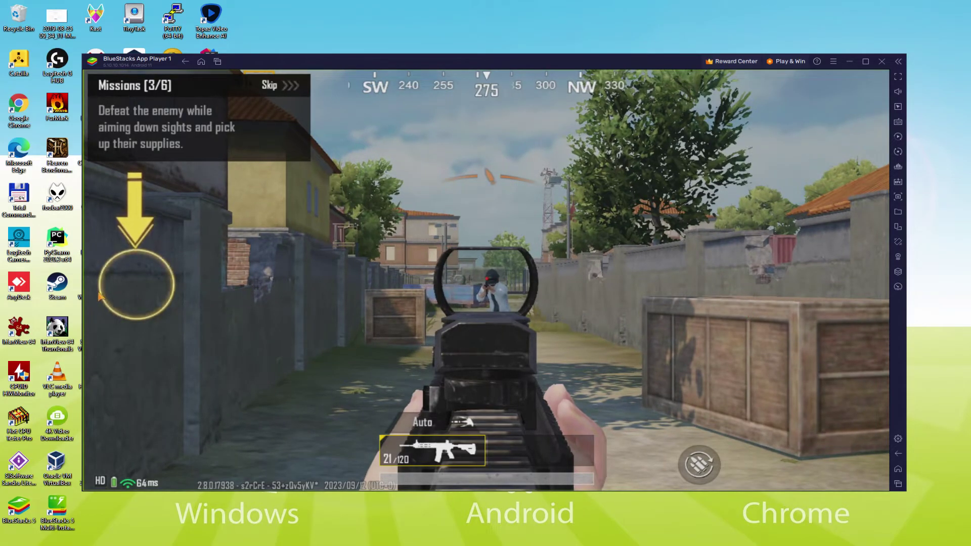
{"action": "left_click", "coordinate": [134, 284]}
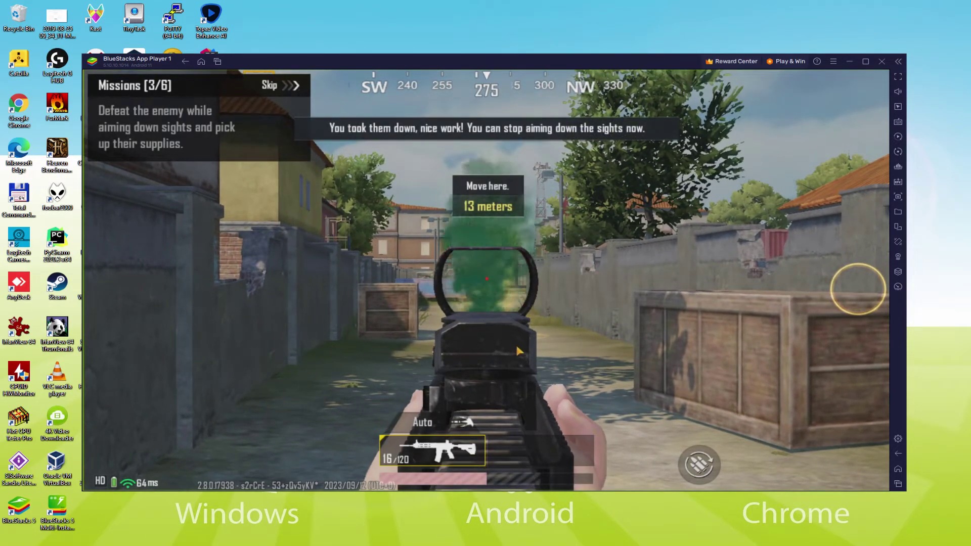
{"action": "left_click", "coordinate": [859, 289]}
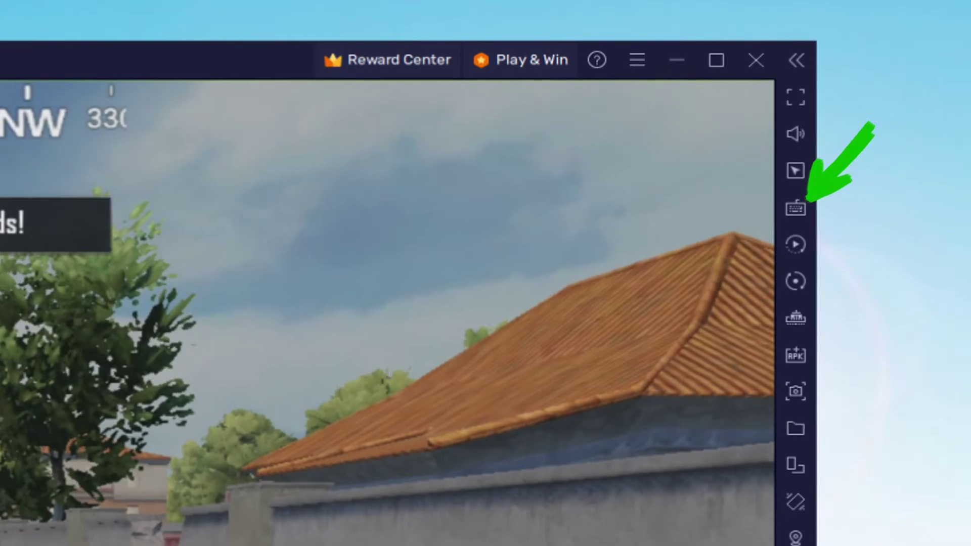
- Pick up the Bandages from the defeated enemy's supplies and use them to restore health in mission 4
{"action": "right_click", "coordinate": [637, 398]}
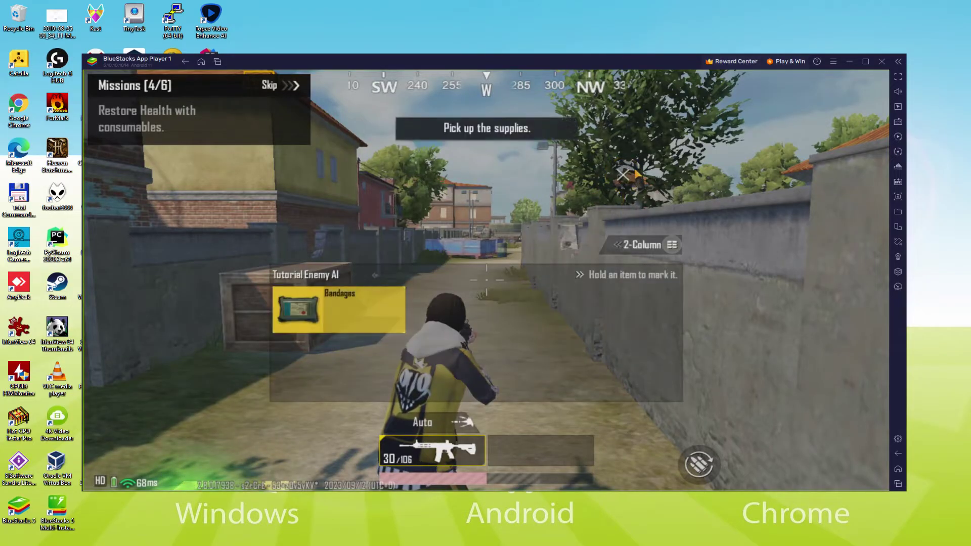
{"action": "left_click", "coordinate": [399, 311]}
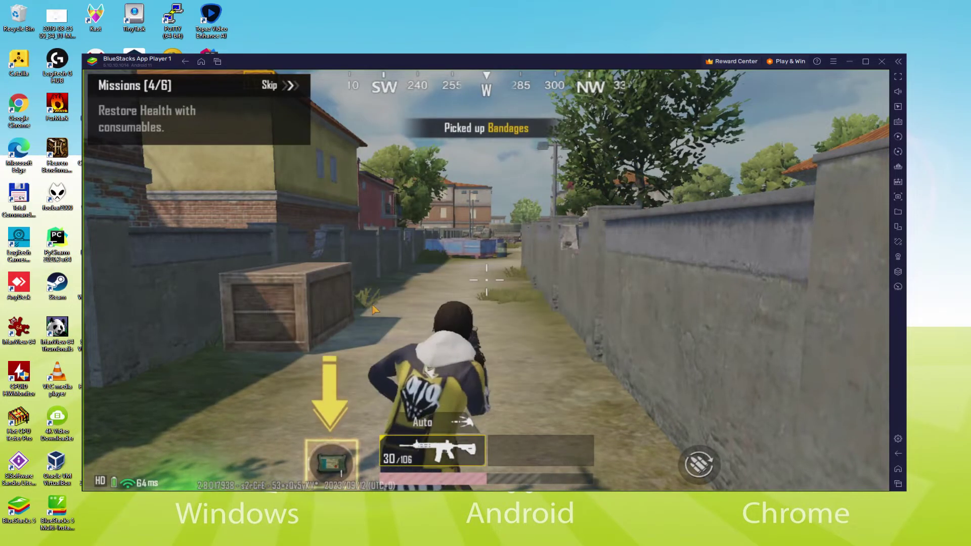
{"action": "left_click", "coordinate": [344, 454]}
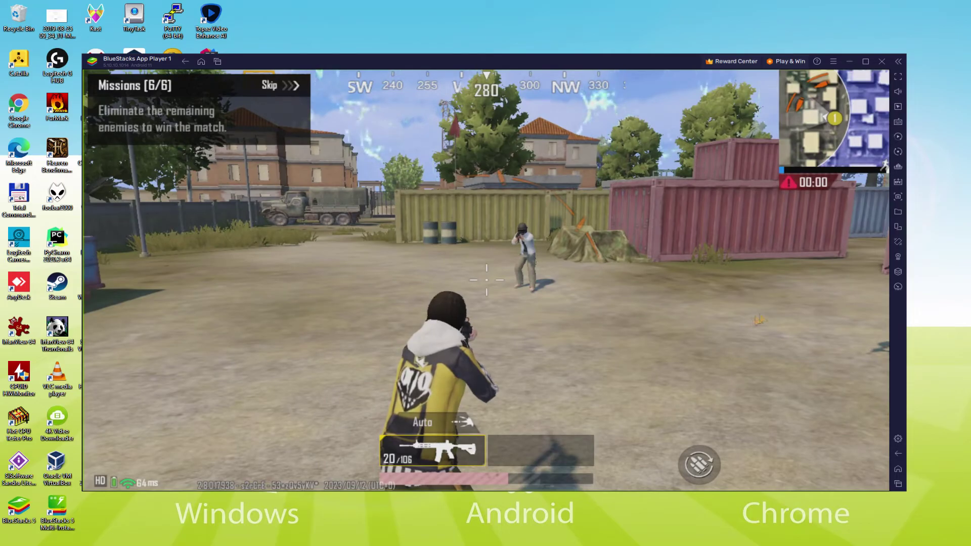
- Aim at the remaining enemies in the container yard and shoot them to win mission 6
{"action": "key", "text": "F1"}
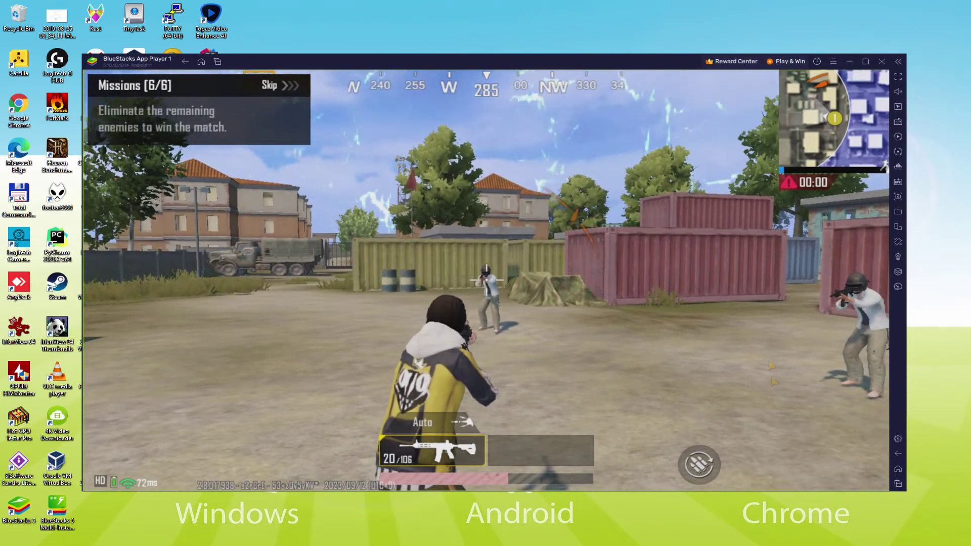
{"action": "left_click", "coordinate": [750, 403]}
{"action": "left_click_drag", "start_coordinate": [751, 403], "coordinate": [852, 384]}
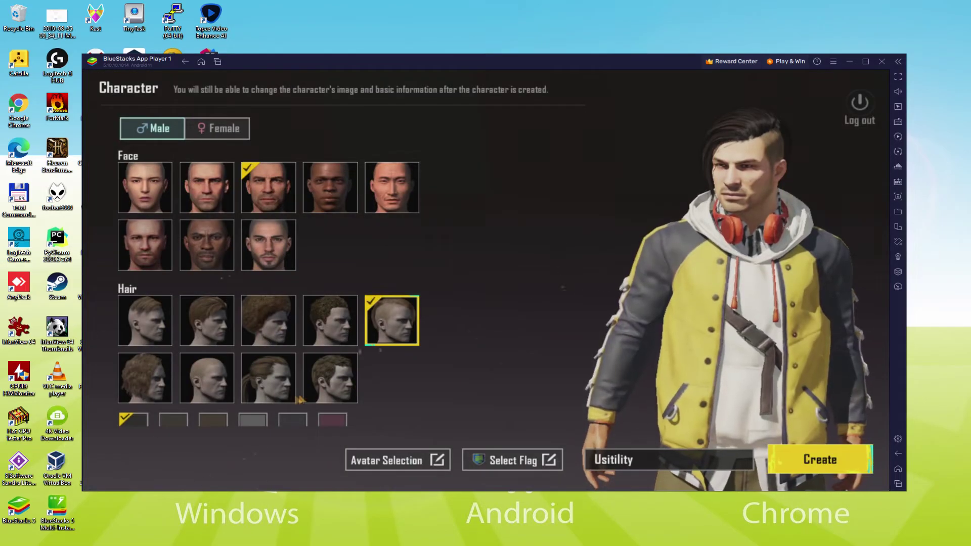
- Browse the character's hair options, and start a Classic - Unranked match on Erangel from the lobby
{"action": "left_click_drag", "start_coordinate": [394, 360], "coordinate": [369, 289]}
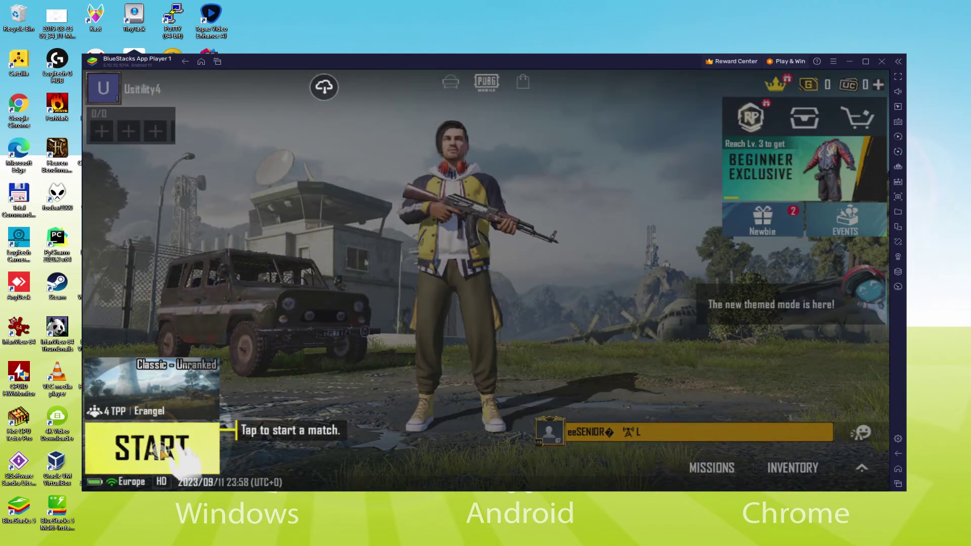
{"action": "left_click", "coordinate": [163, 450]}
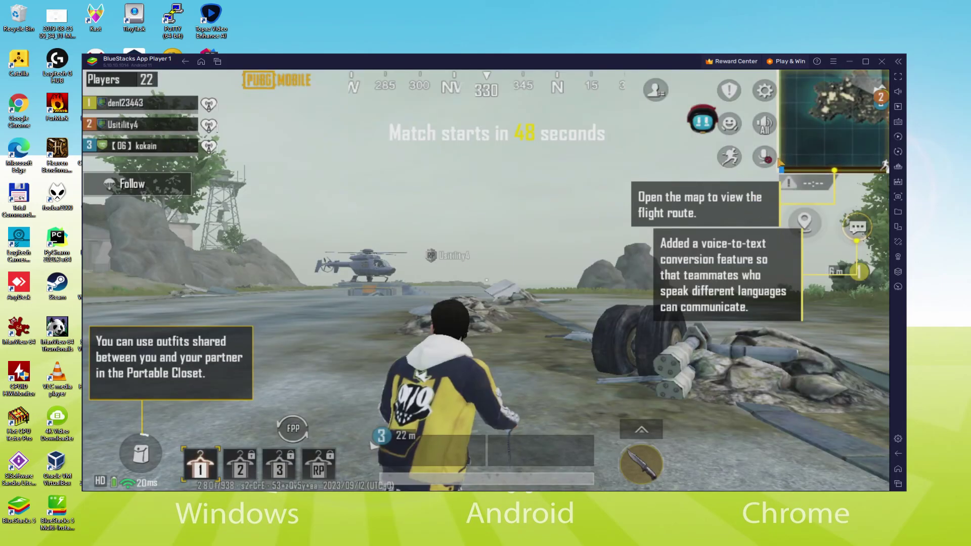
- Open the full Erangel map to preview the flight route, and close it again
{"action": "left_click", "coordinate": [804, 141]}
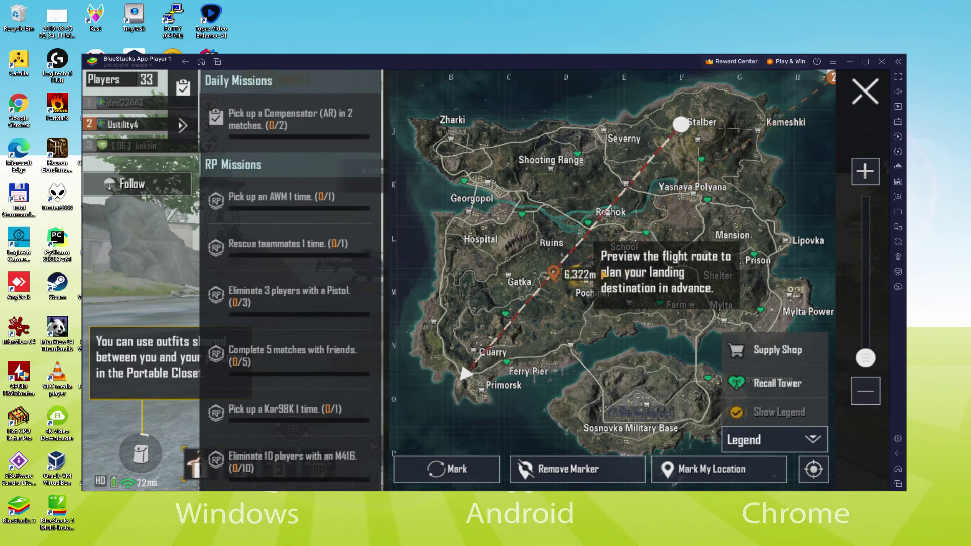
{"action": "left_click", "coordinate": [867, 97]}
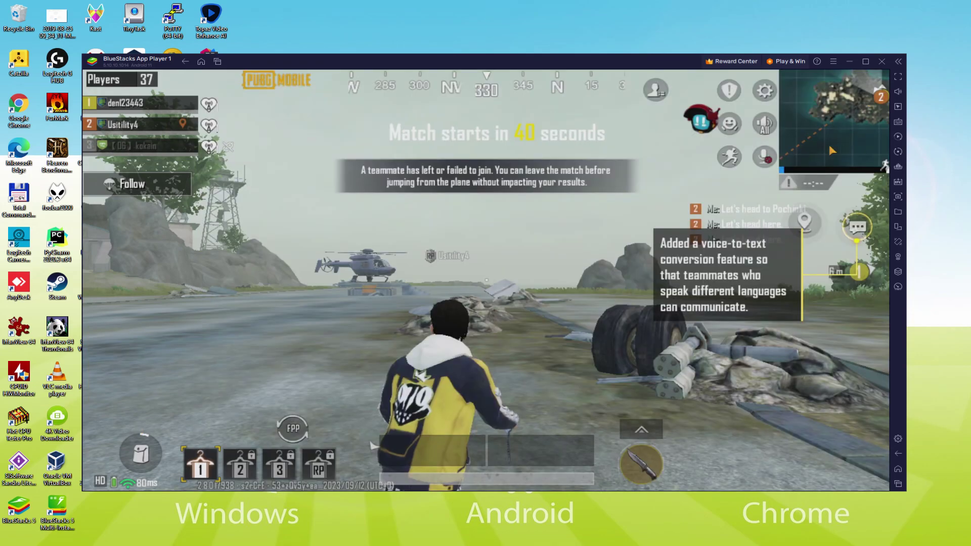